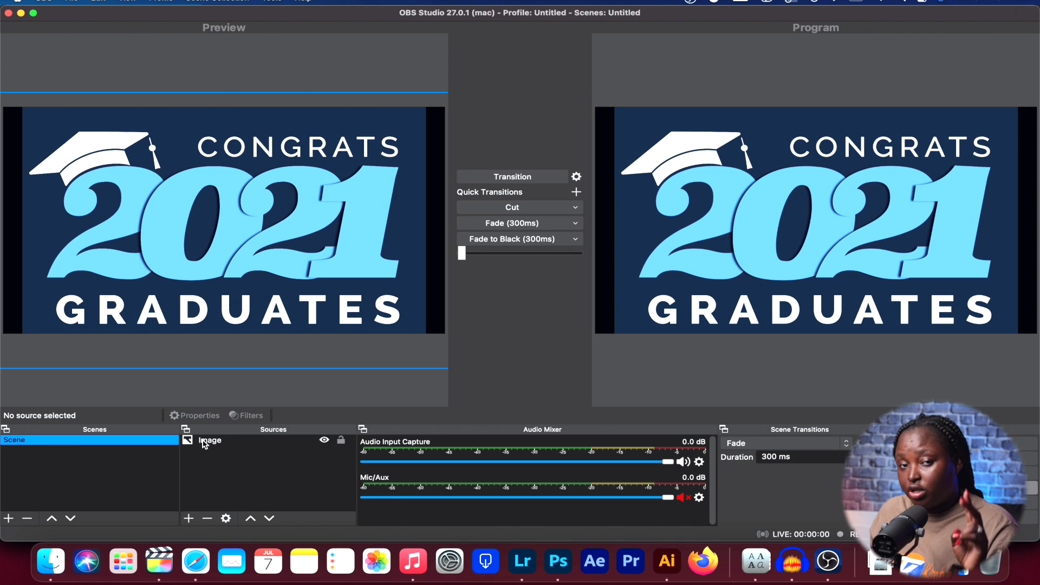
- Create a new scene named tk
{"action": "left_click", "coordinate": [251, 444]}
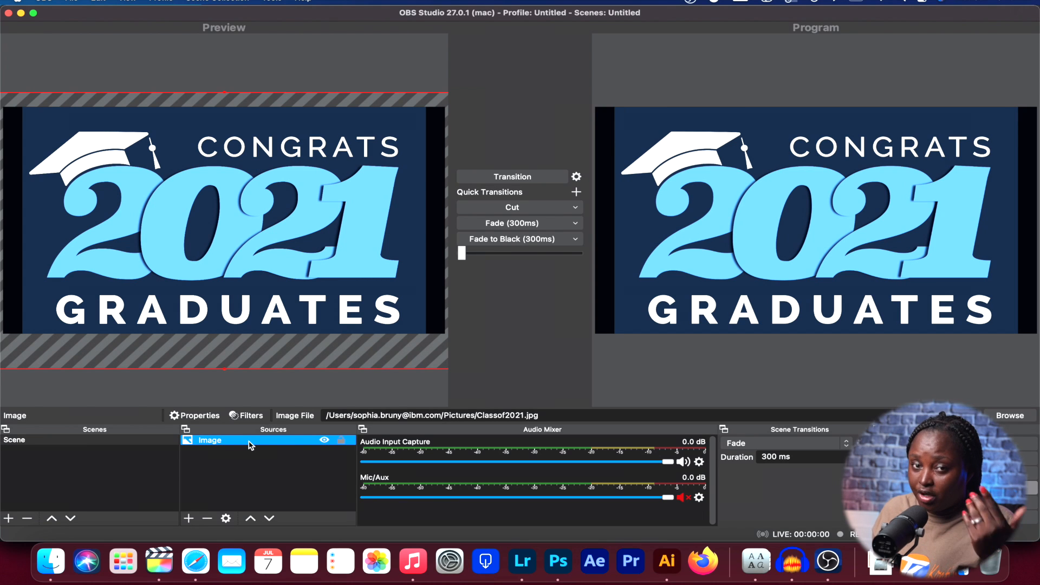
{"action": "left_click", "coordinate": [8, 518]}
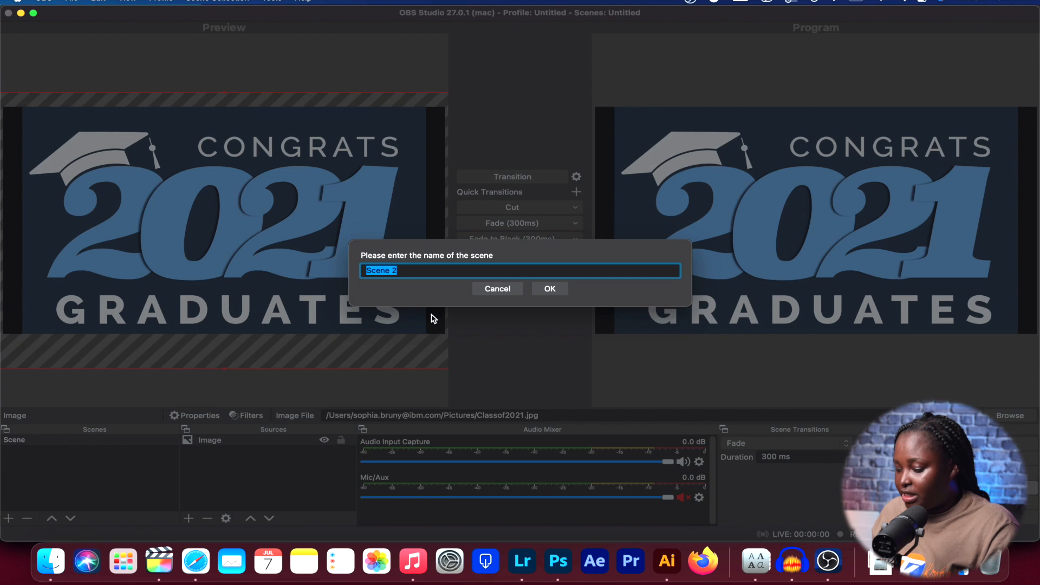
{"action": "type", "text": "tk"}
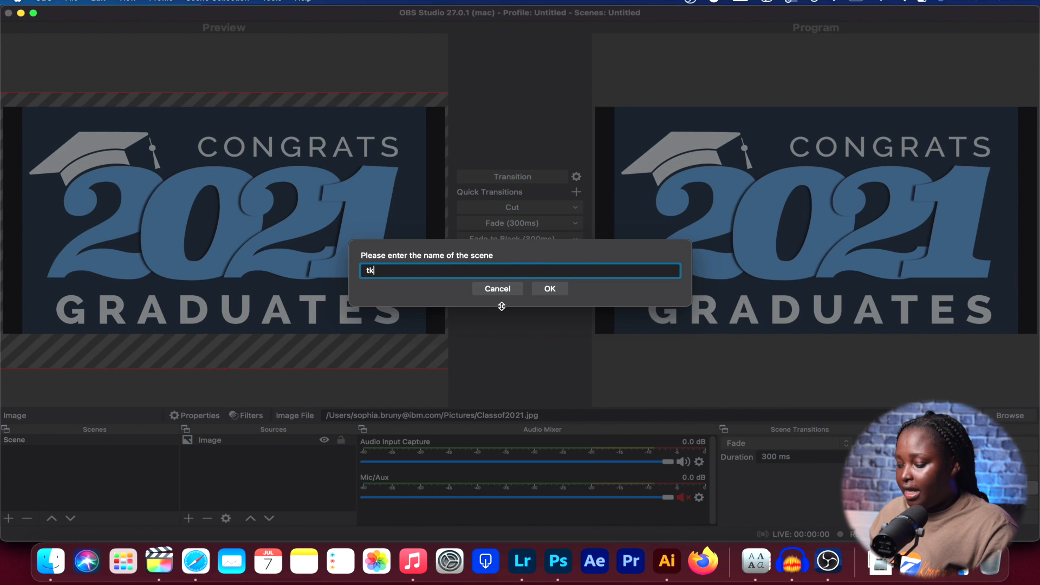
{"action": "left_click", "coordinate": [554, 289]}
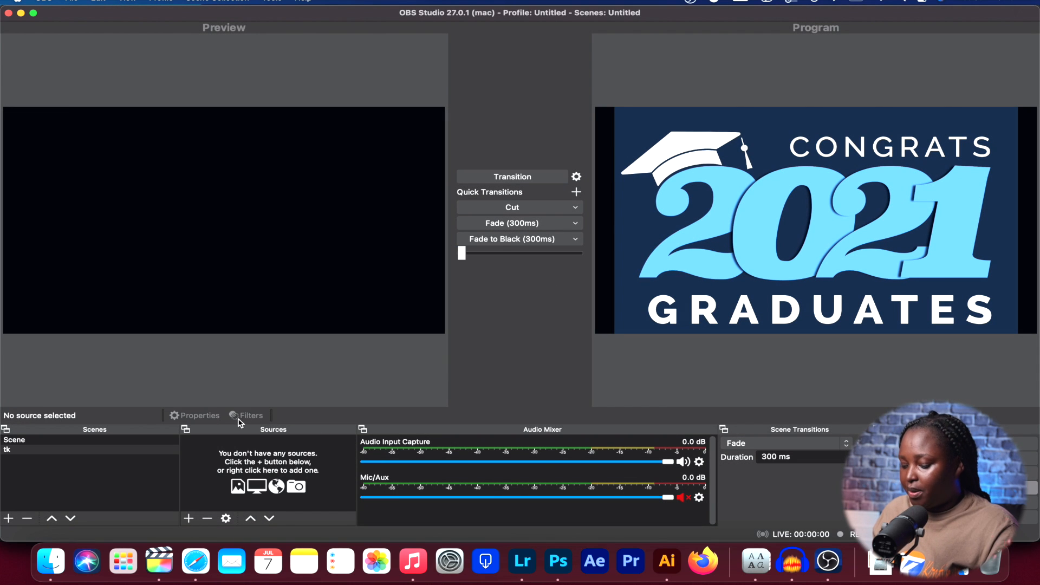
- Add a media source named video to the tk scene, using 1.mov from the Movies folder
{"action": "left_click", "coordinate": [189, 519]}
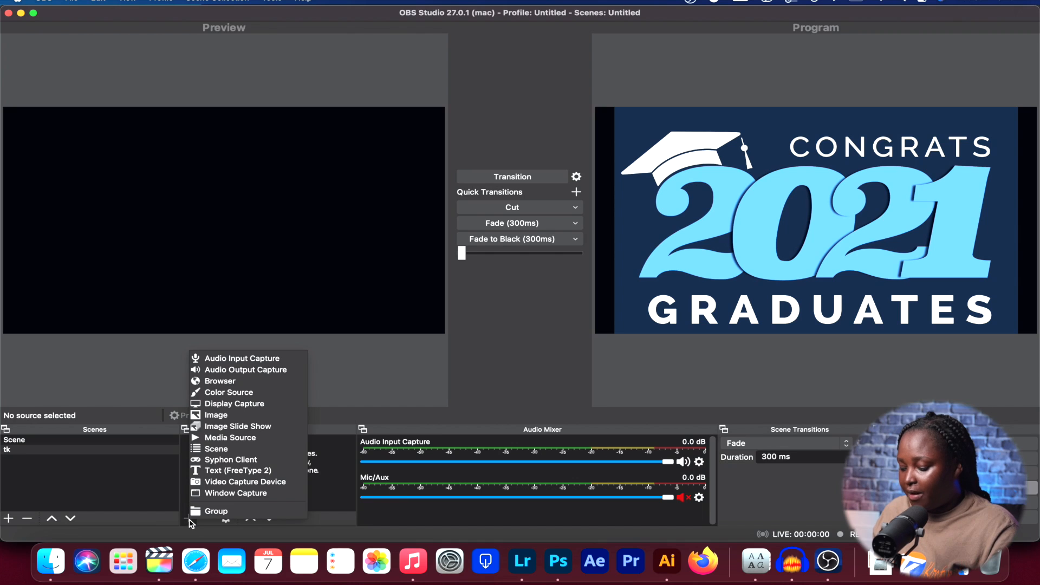
{"action": "left_click", "coordinate": [227, 437]}
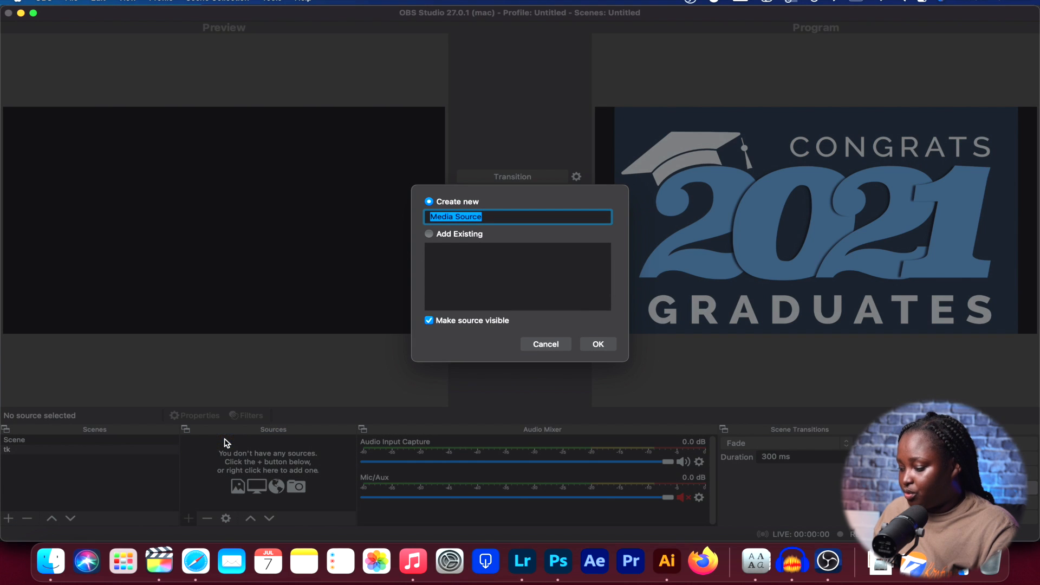
{"action": "type", "text": "video"}
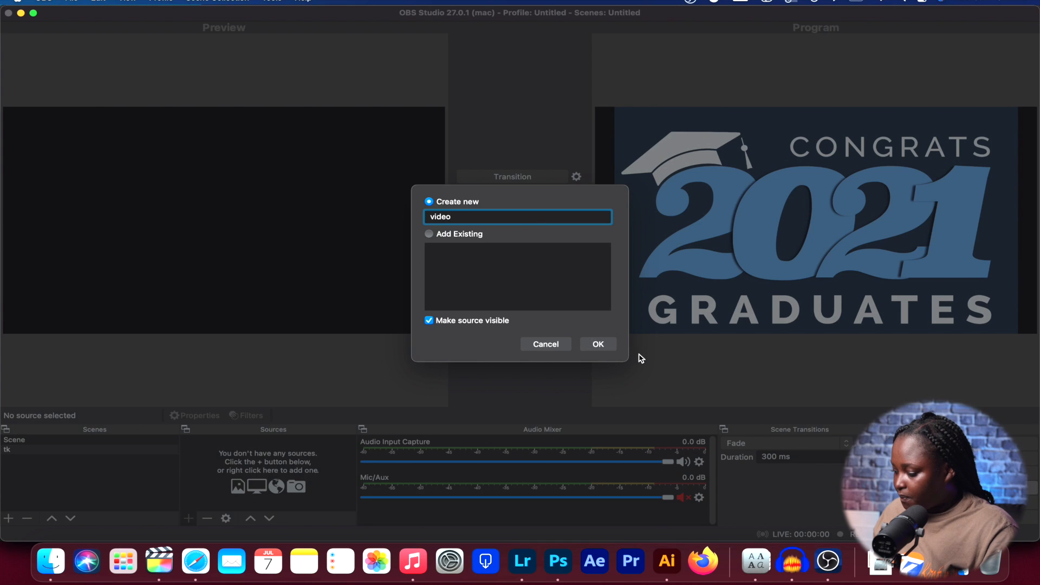
{"action": "left_click", "coordinate": [598, 344]}
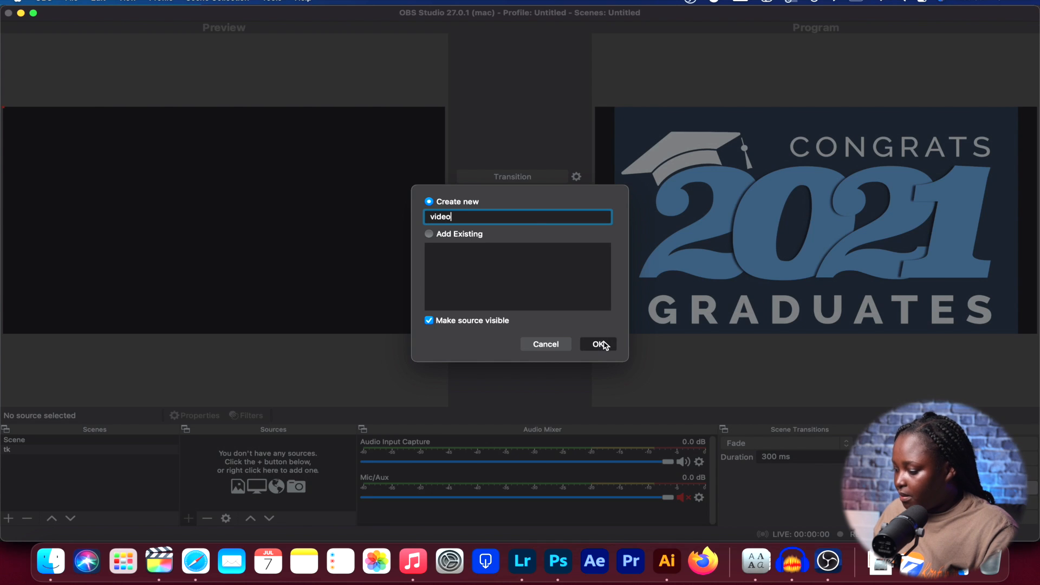
{"action": "left_click", "coordinate": [681, 322]}
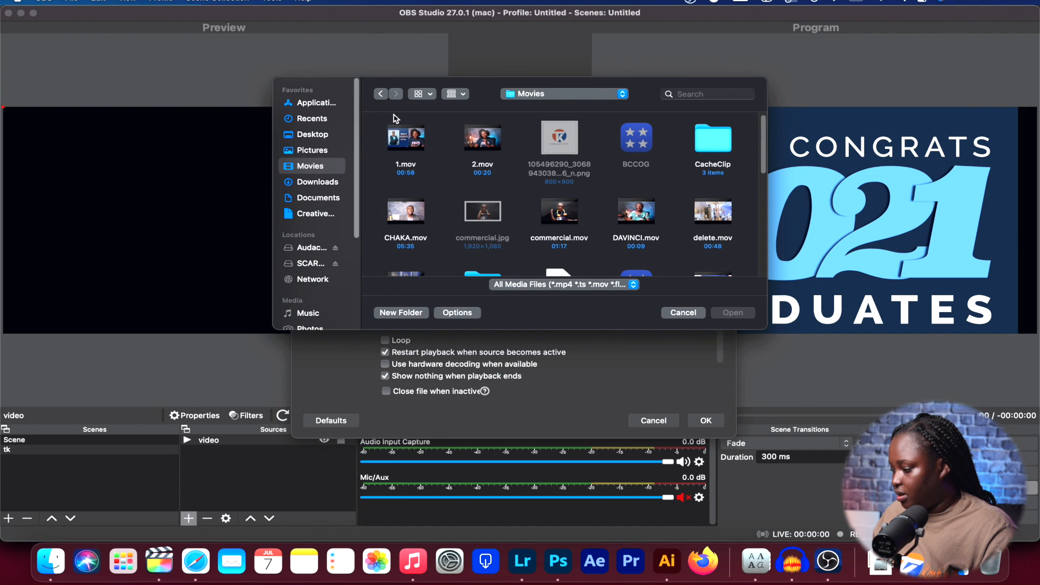
{"action": "left_click", "coordinate": [405, 137]}
{"action": "left_click", "coordinate": [739, 318]}
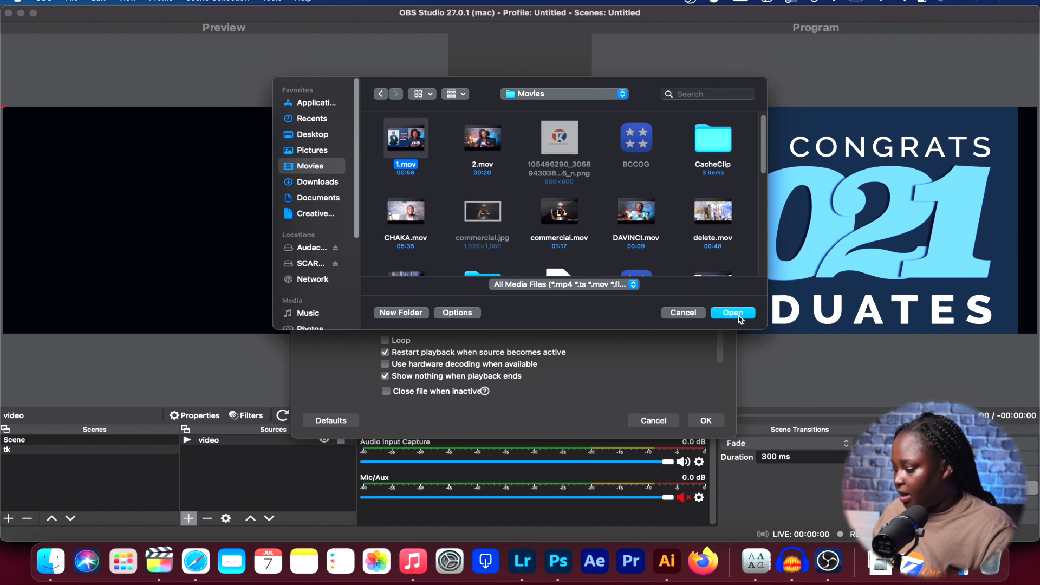
{"action": "left_click", "coordinate": [705, 420]}
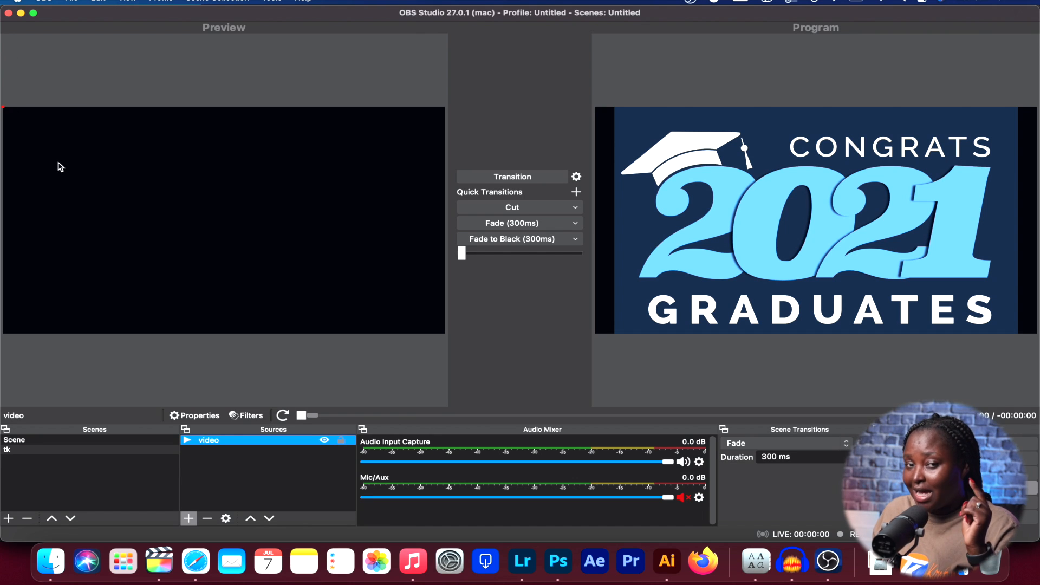
- Fit the video source to the screen in the preview
{"action": "right_click", "coordinate": [155, 179]}
{"action": "mouse_move", "coordinate": [233, 229]}
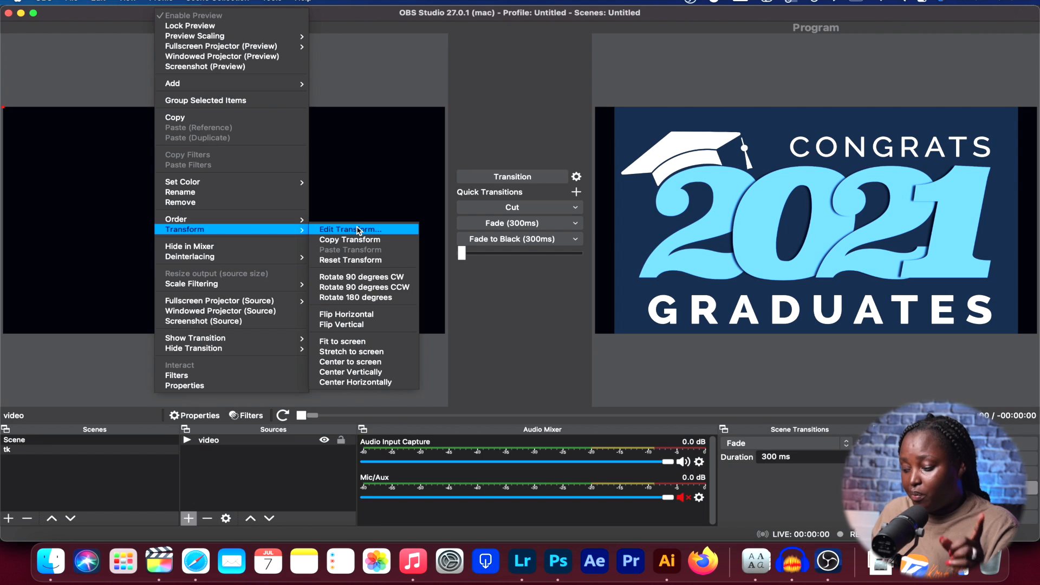
{"action": "left_click", "coordinate": [366, 342]}
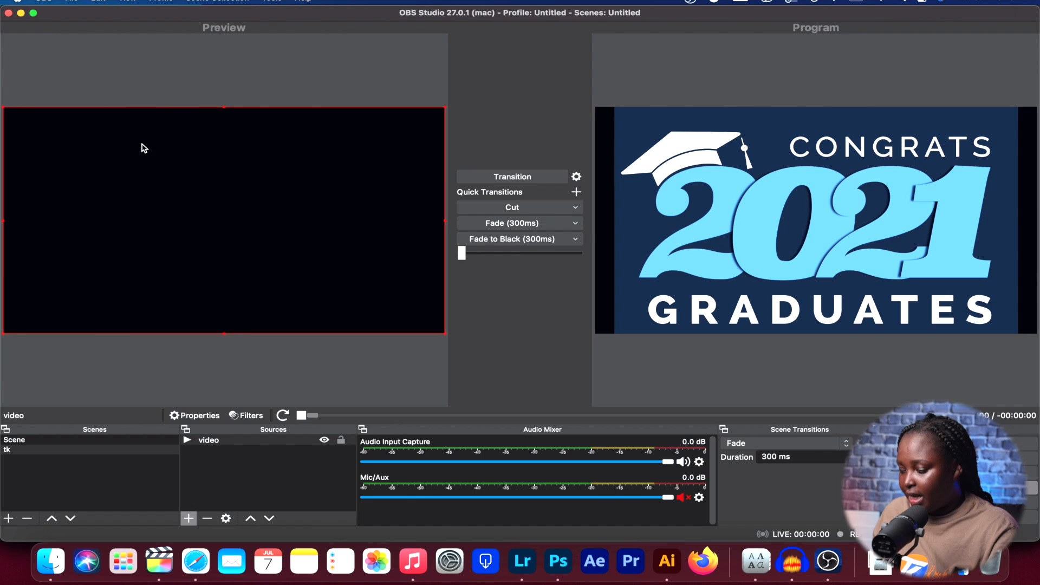
- Transition the tk video scene to the program output, swap to the graduates image, and swap back to the video
{"action": "left_click", "coordinate": [485, 177]}
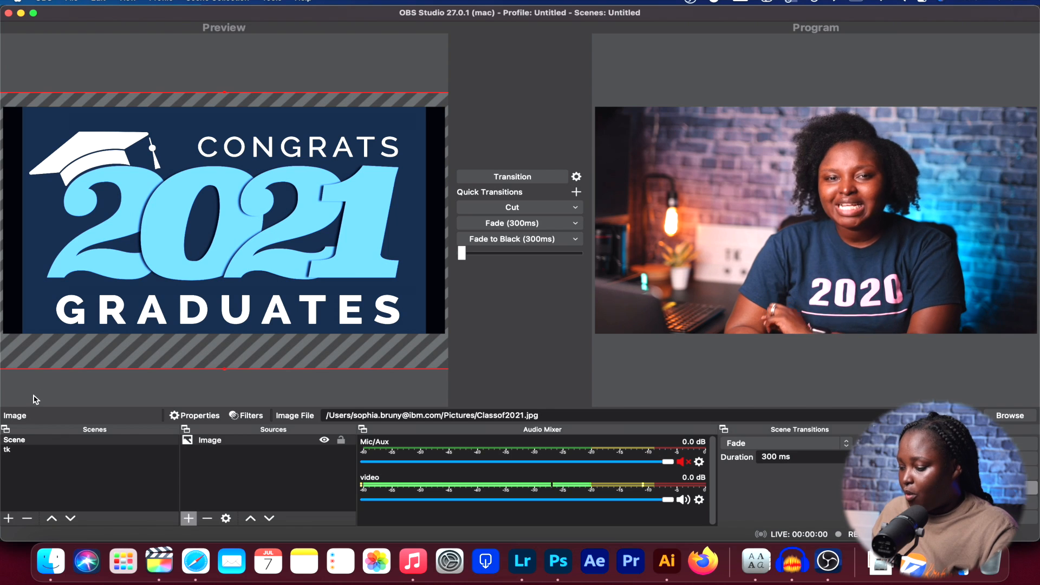
{"action": "left_click", "coordinate": [507, 177]}
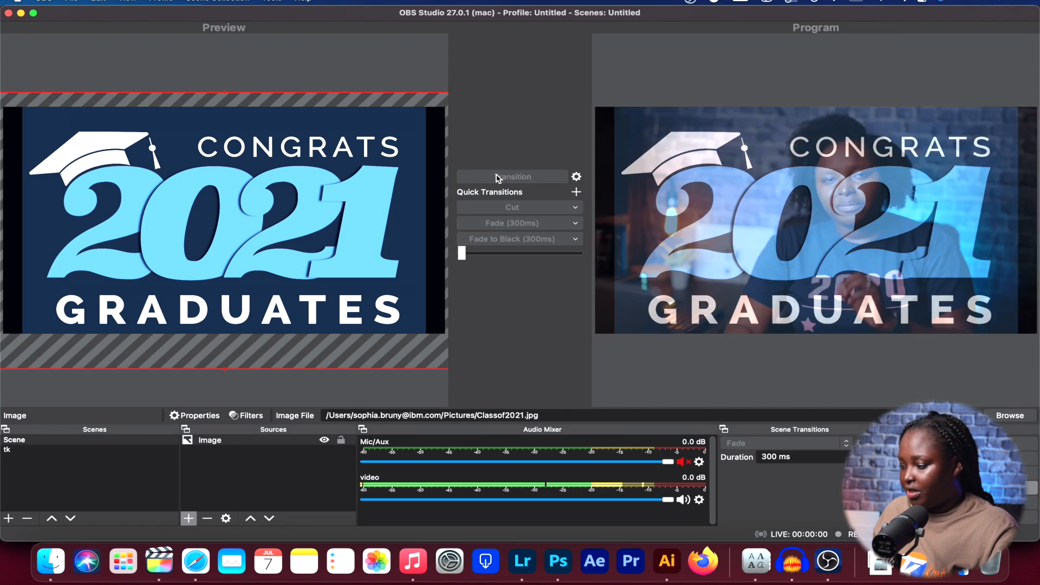
{"action": "left_click", "coordinate": [506, 177]}
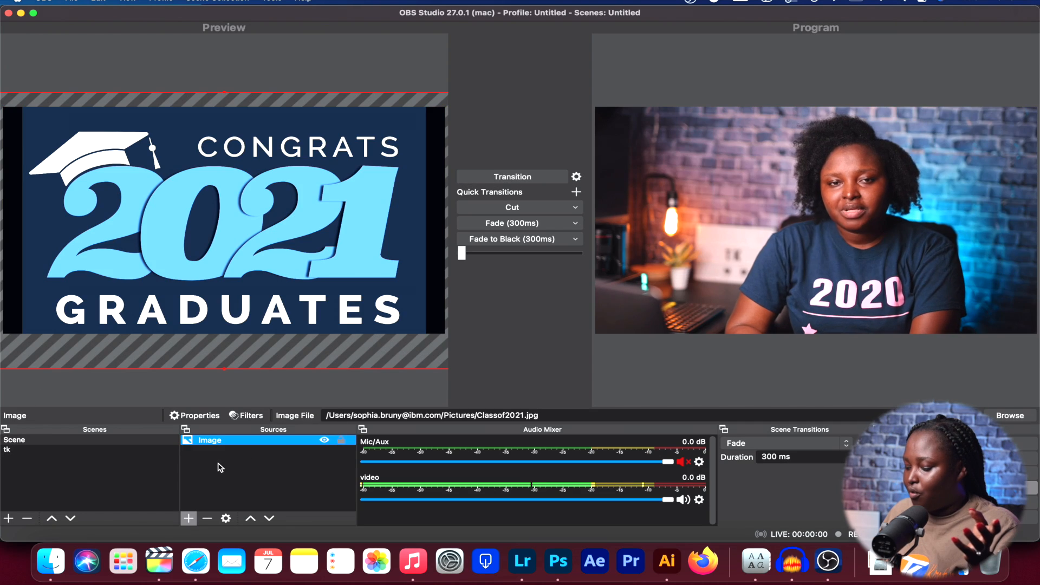
- Pause the video in the tk scene and add an Audio Input Capture source using the Built-in Microphone
{"action": "left_click", "coordinate": [51, 449]}
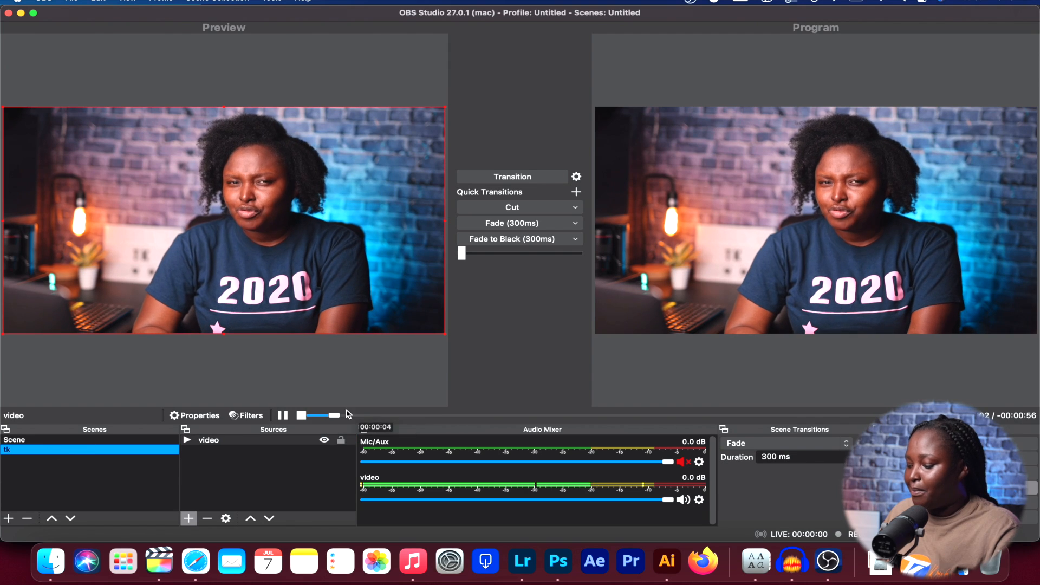
{"action": "left_click", "coordinate": [283, 416]}
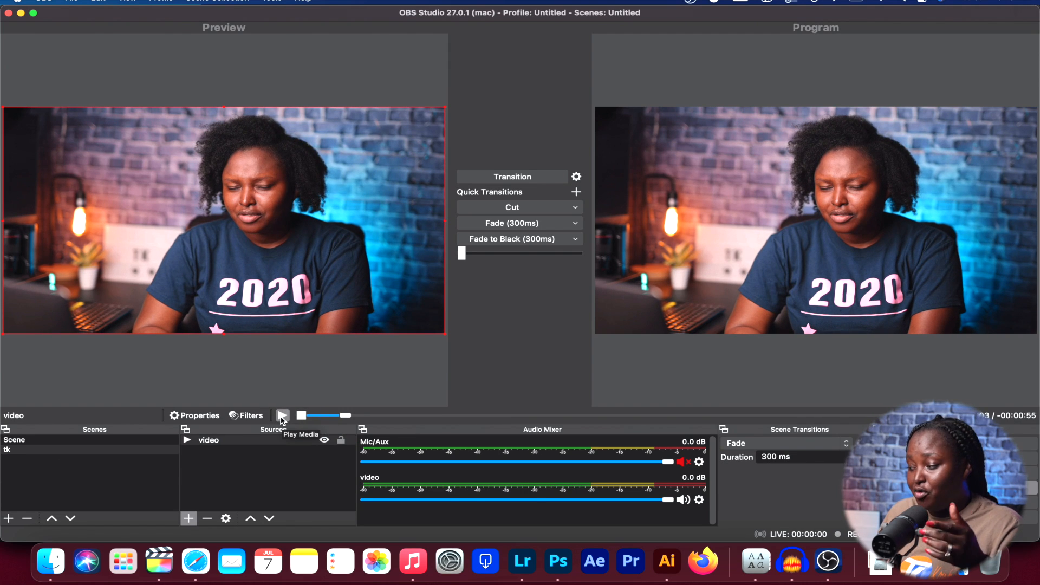
{"action": "left_click", "coordinate": [188, 518]}
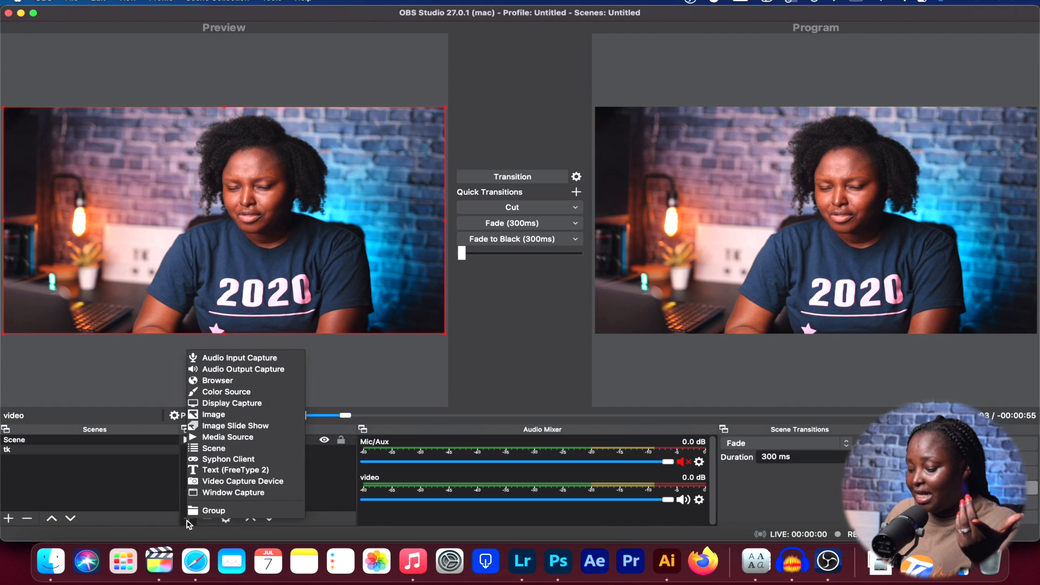
{"action": "left_click", "coordinate": [264, 362]}
{"action": "left_click", "coordinate": [616, 343]}
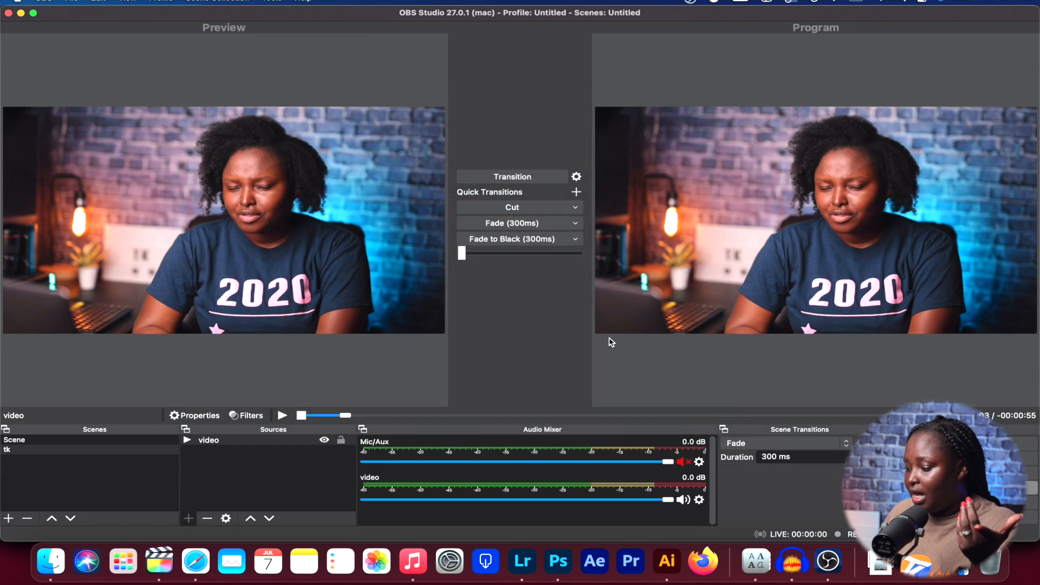
{"action": "left_click", "coordinate": [508, 135]}
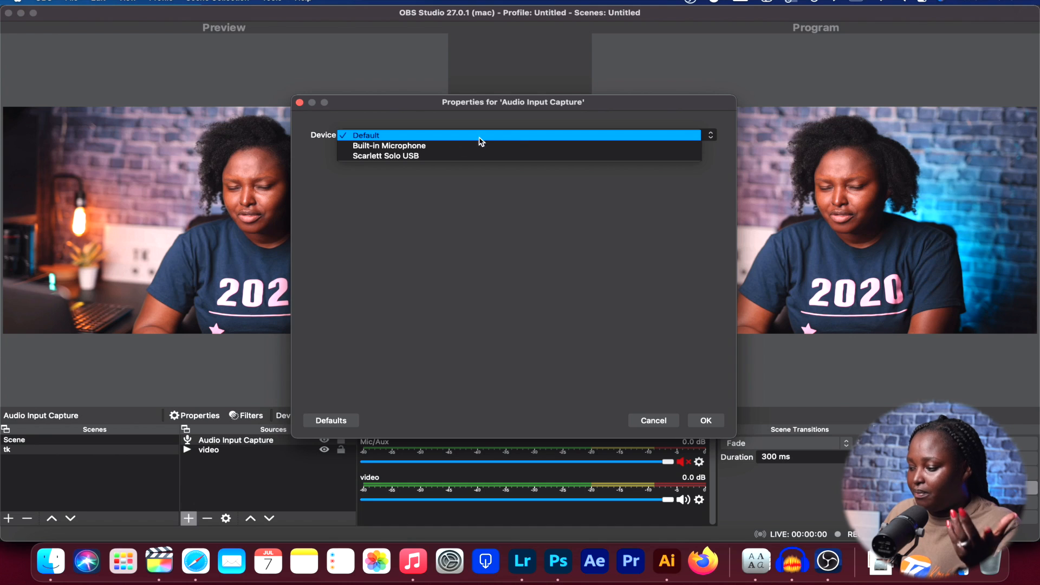
{"action": "left_click", "coordinate": [422, 146]}
{"action": "left_click", "coordinate": [373, 135]}
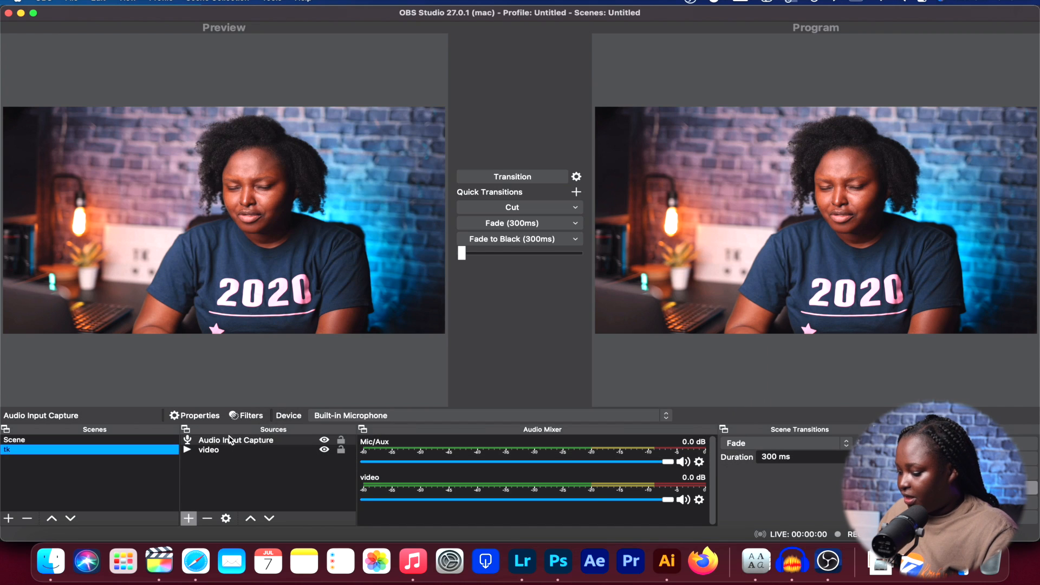
- Mute the Mic/Aux and Audio Input Capture channels in the mixer, and resume playback of the video source
{"action": "left_click", "coordinate": [225, 449]}
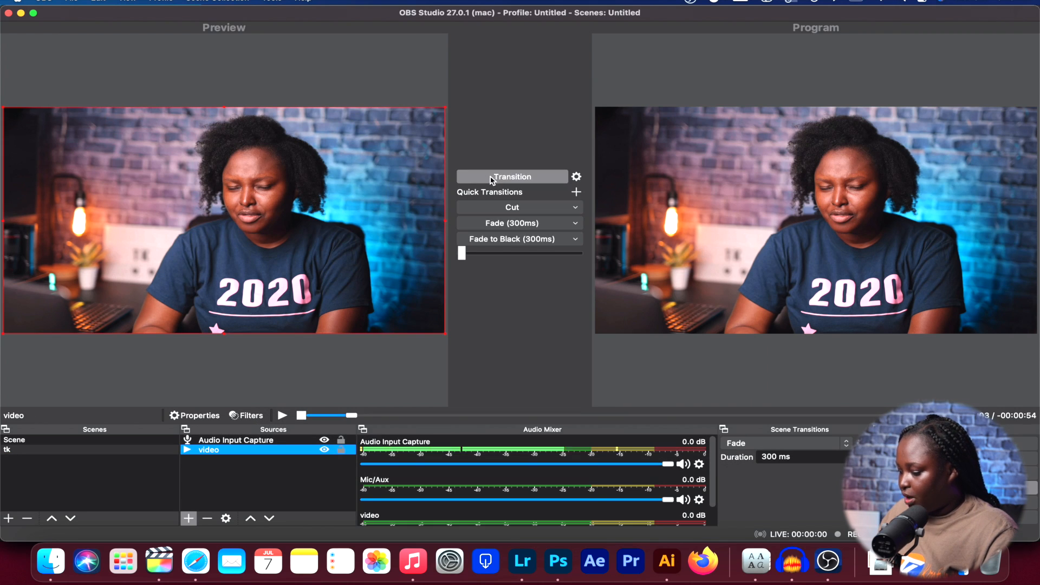
{"action": "left_click", "coordinate": [681, 499]}
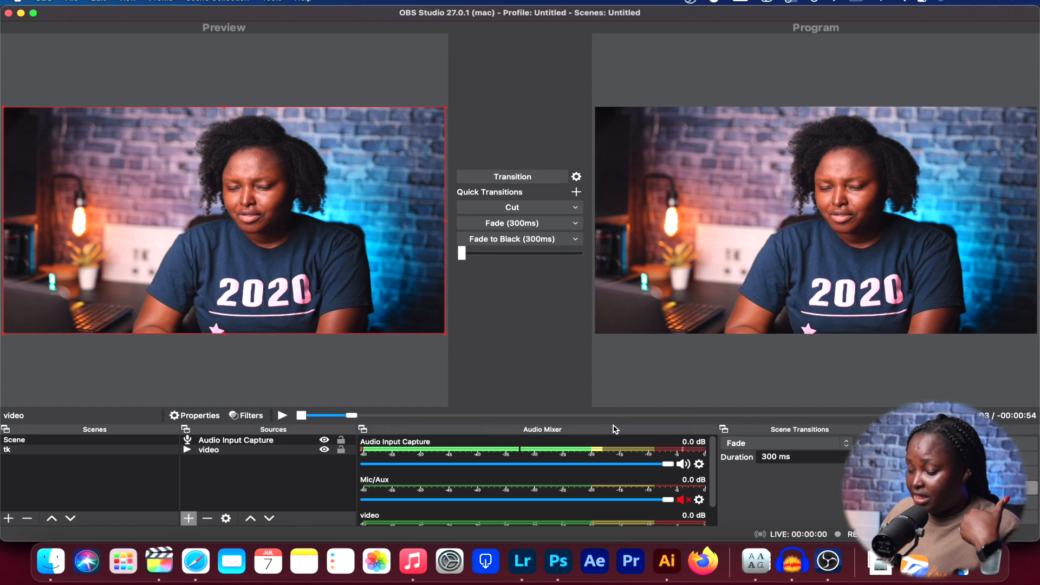
{"action": "left_click", "coordinate": [684, 464]}
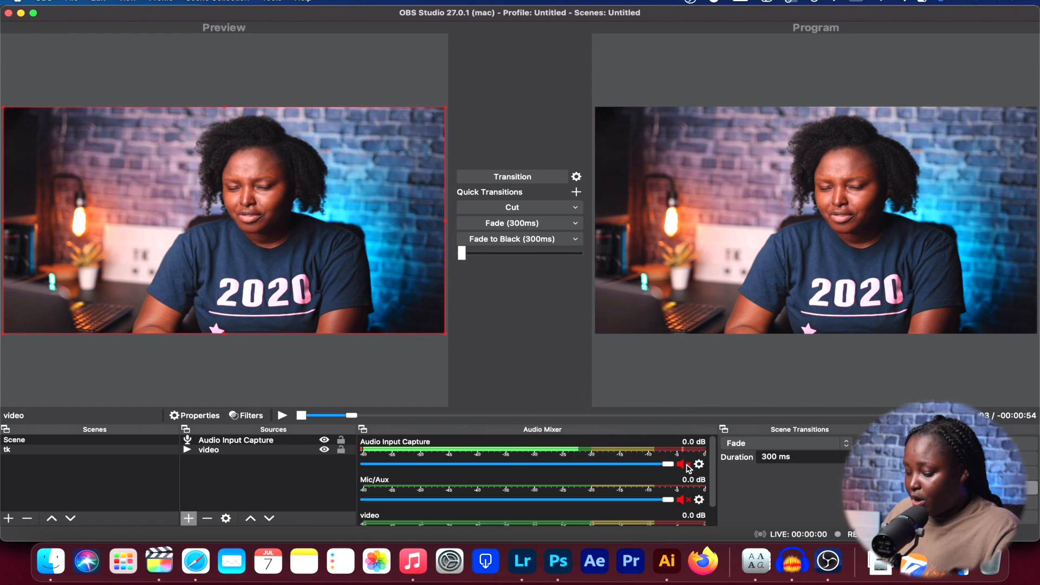
{"action": "left_click", "coordinate": [288, 416]}
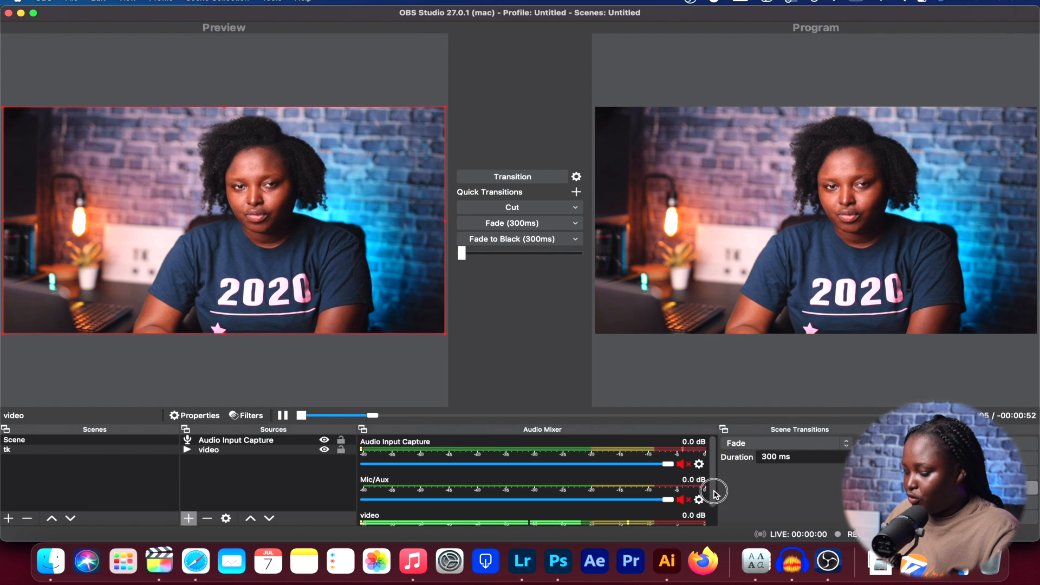
{"action": "scroll", "coordinate": [533, 498], "scroll_direction": "down", "scroll_amount": 2}
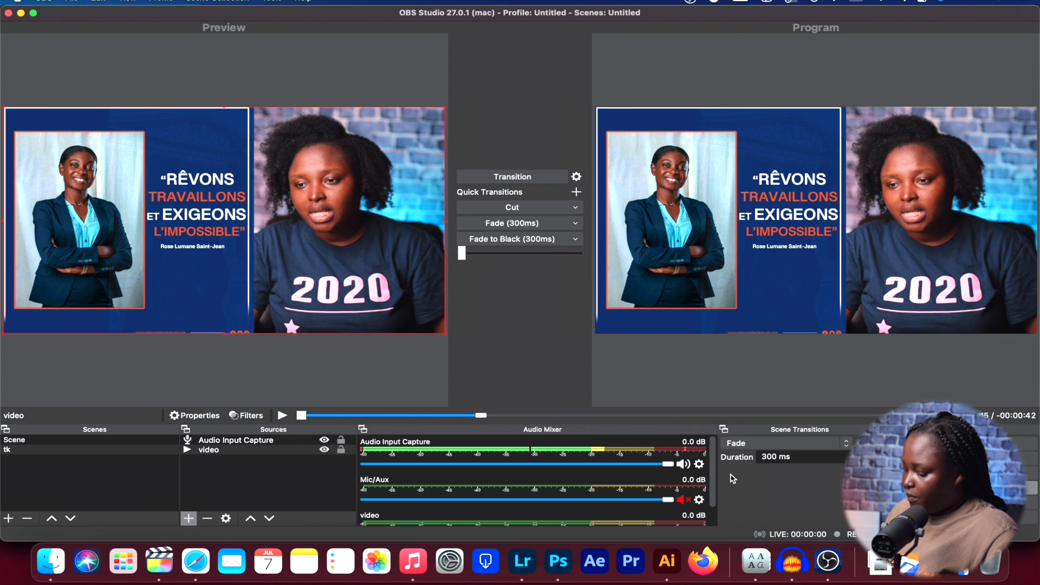
- Switch to Safari, start a live video from the Facebook page, and bring up the stream key in Live Producer
{"action": "left_click", "coordinate": [193, 564]}
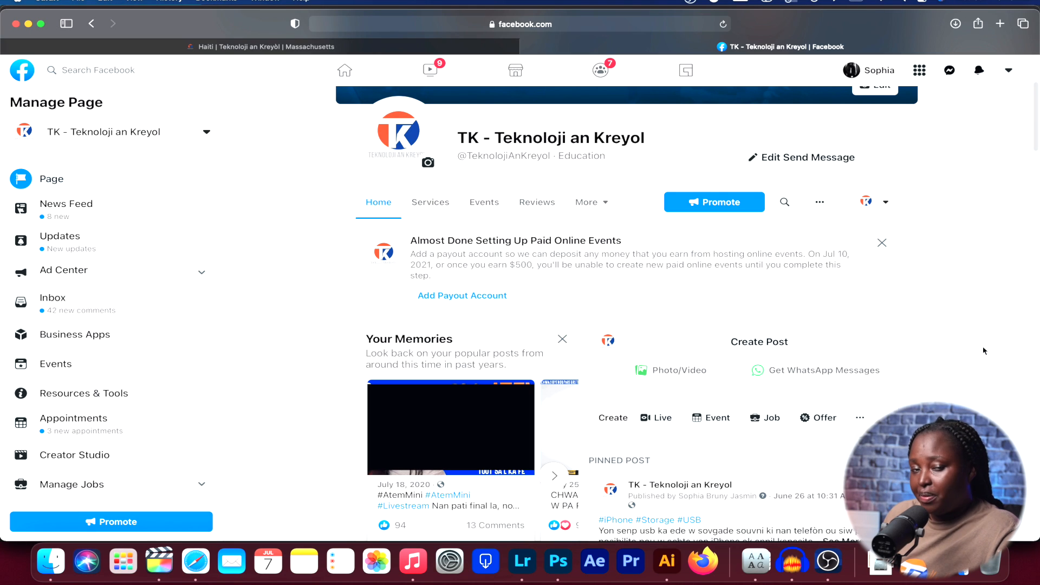
{"action": "left_click", "coordinate": [646, 418]}
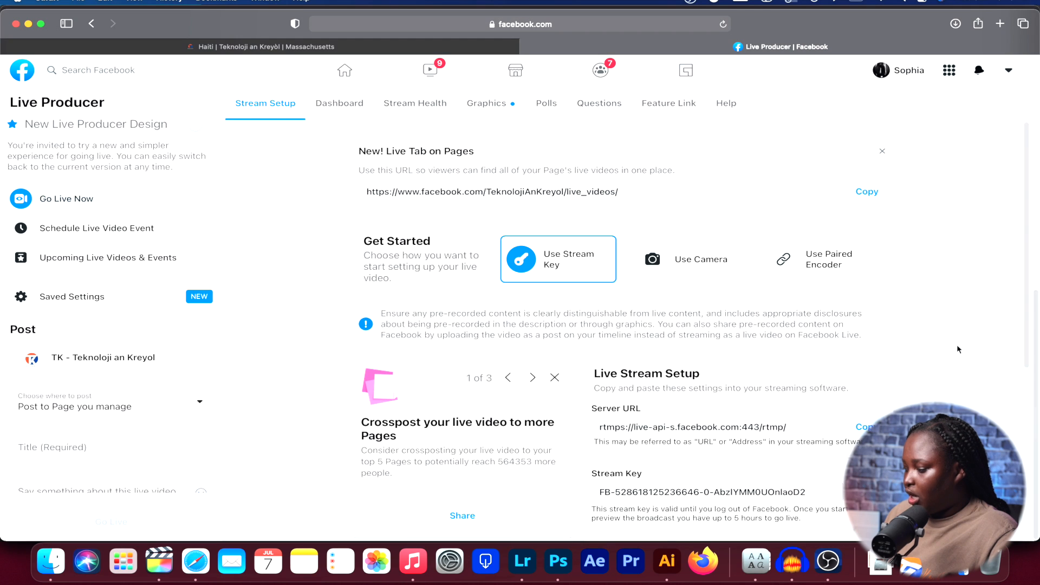
{"action": "scroll", "coordinate": [958, 346], "scroll_direction": "down", "scroll_amount": 1}
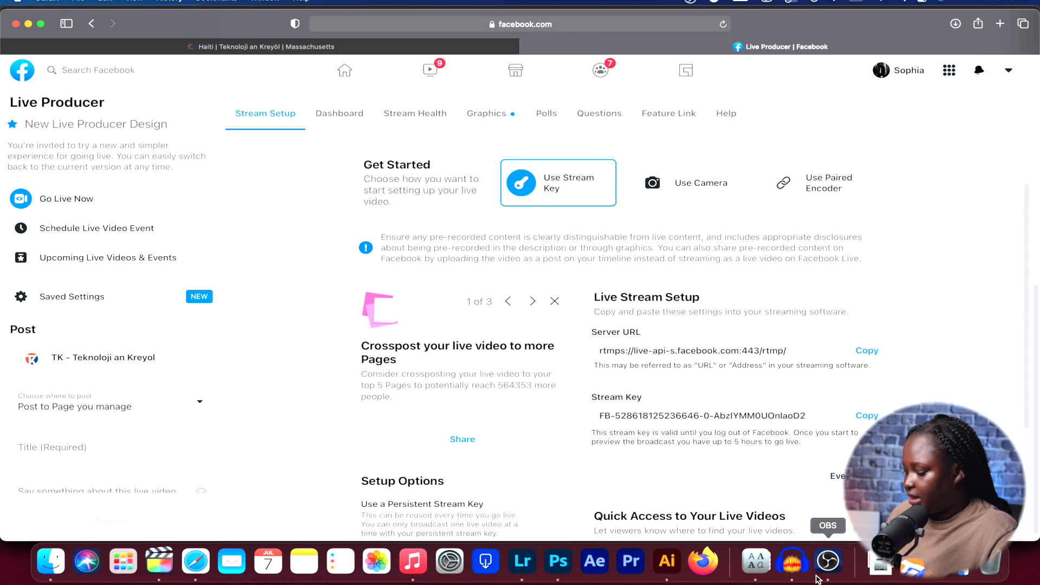
- Switch to OBS, replace the stream key for Facebook Live with the copied key, and save the stream settings
{"action": "left_click", "coordinate": [828, 561]}
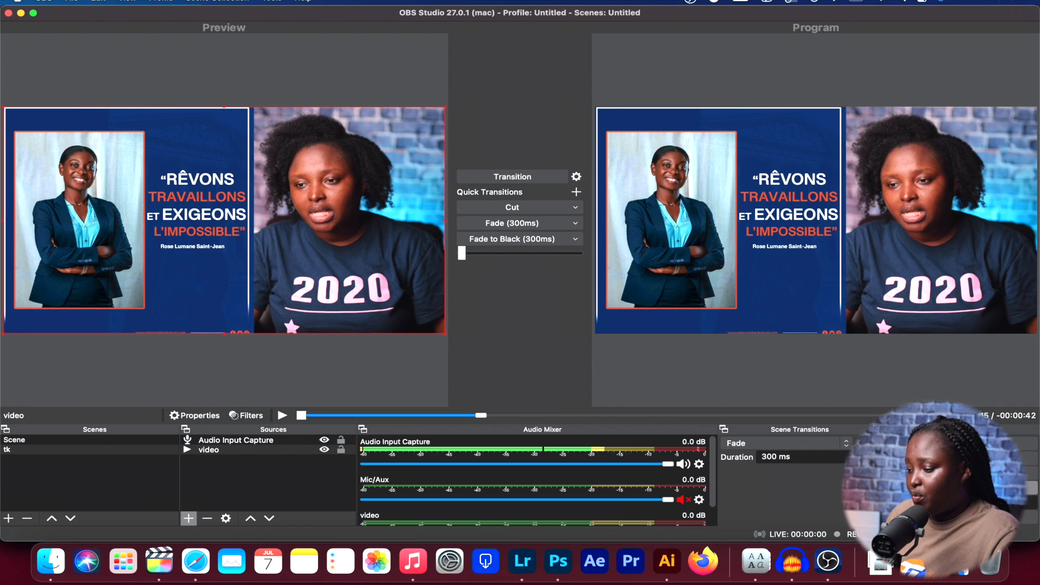
{"action": "key", "text": "super+comma"}
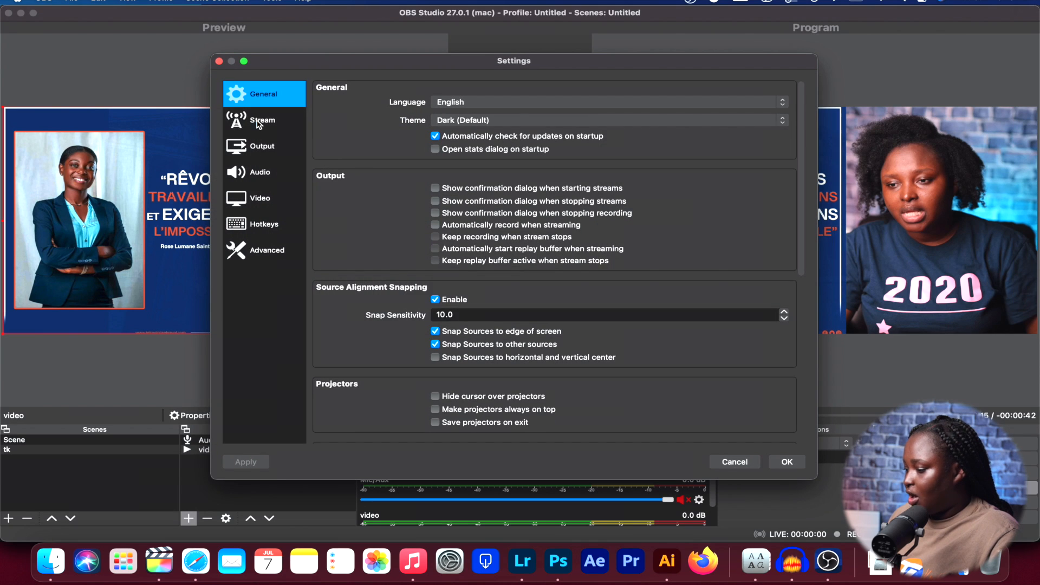
{"action": "left_click", "coordinate": [258, 122]}
{"action": "left_click_drag", "start_coordinate": [599, 129], "coordinate": [224, 111]}
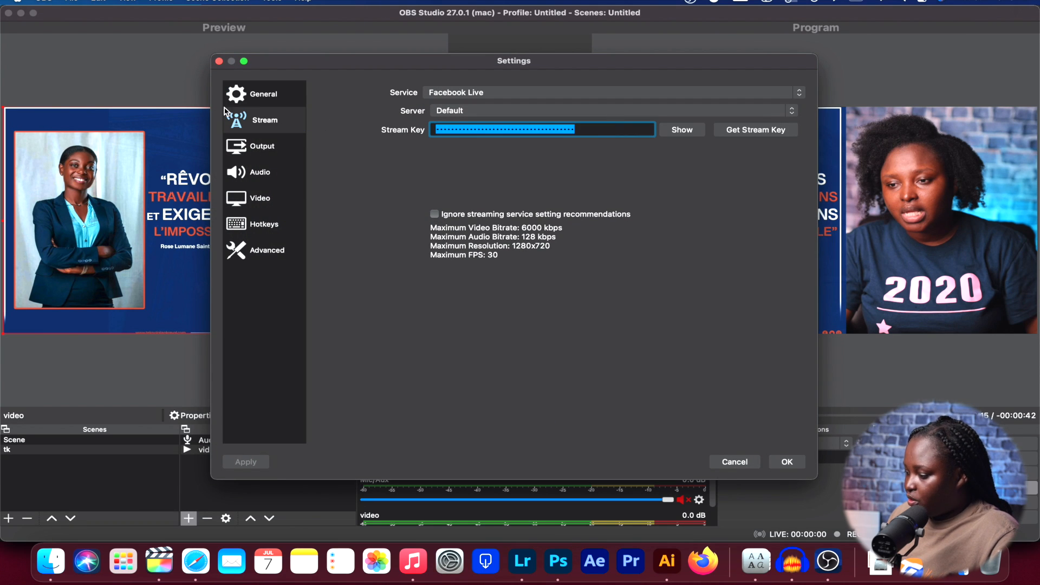
{"action": "right_click", "coordinate": [467, 135]}
{"action": "left_click", "coordinate": [507, 187]}
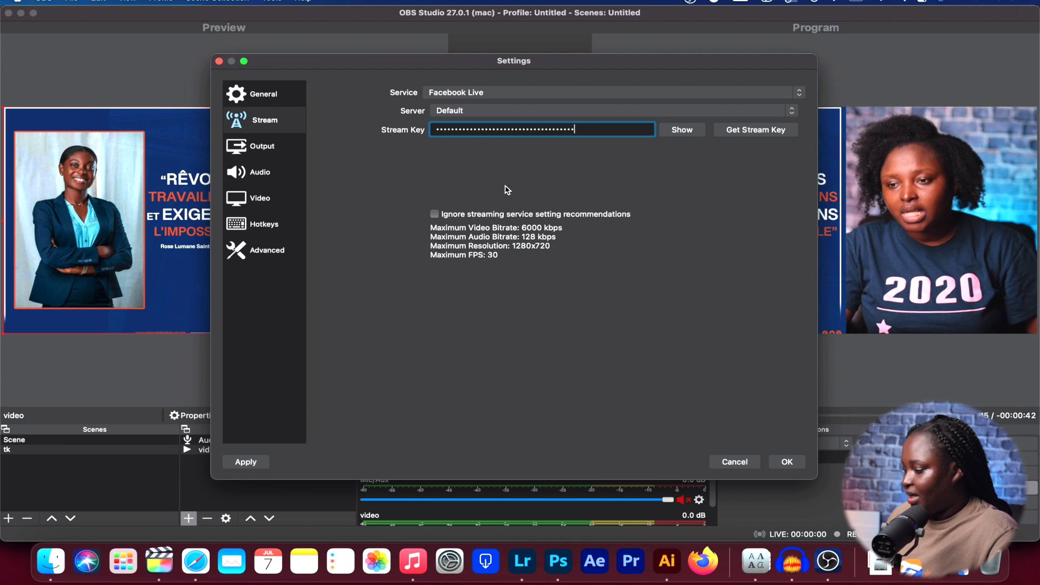
{"action": "left_click", "coordinate": [786, 462]}
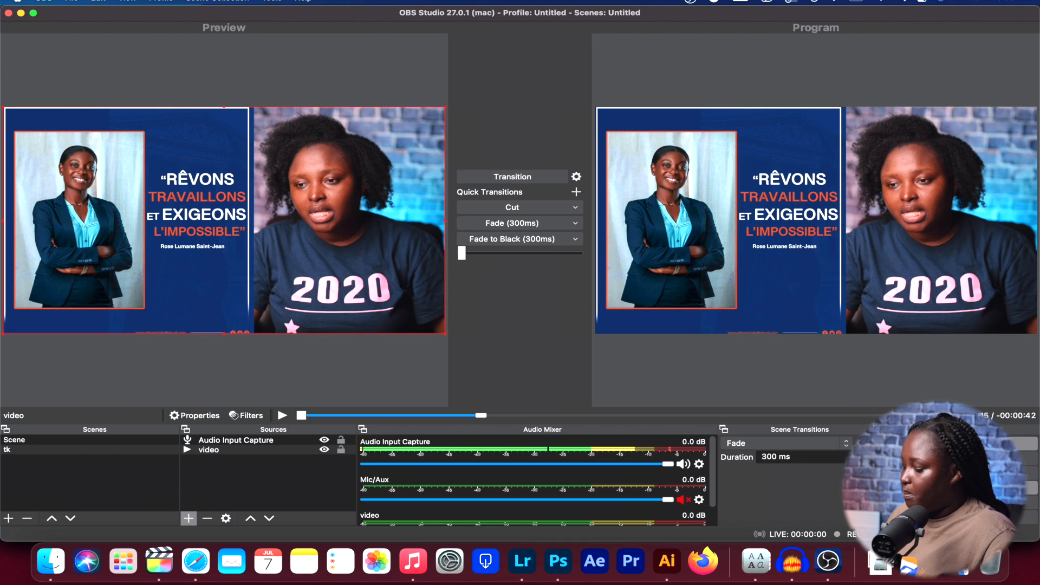
- Switch to Safari and play the incoming stream preview in Facebook Live Producer
{"action": "left_click", "coordinate": [200, 568]}
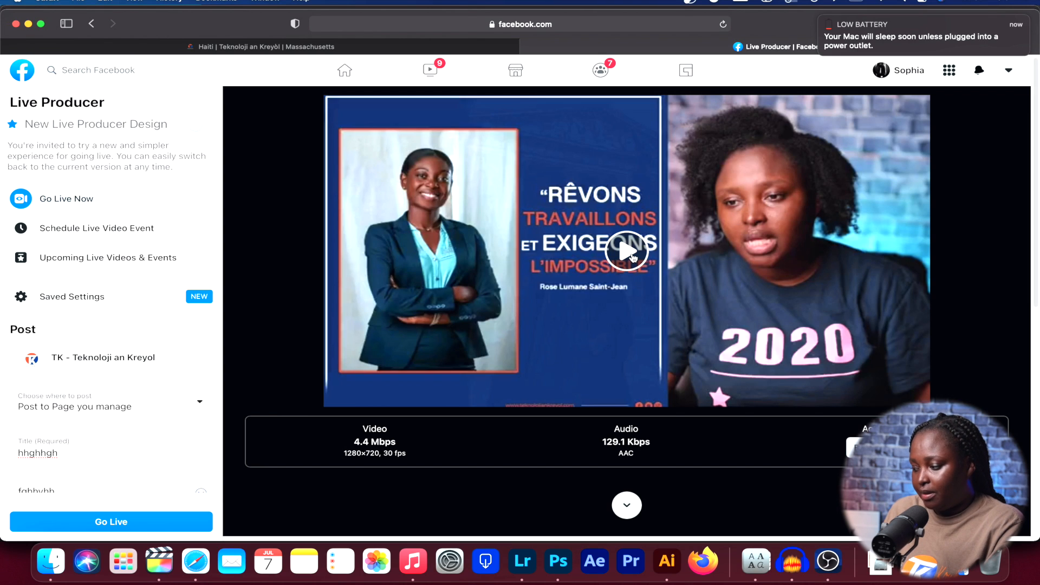
{"action": "left_click", "coordinate": [631, 254]}
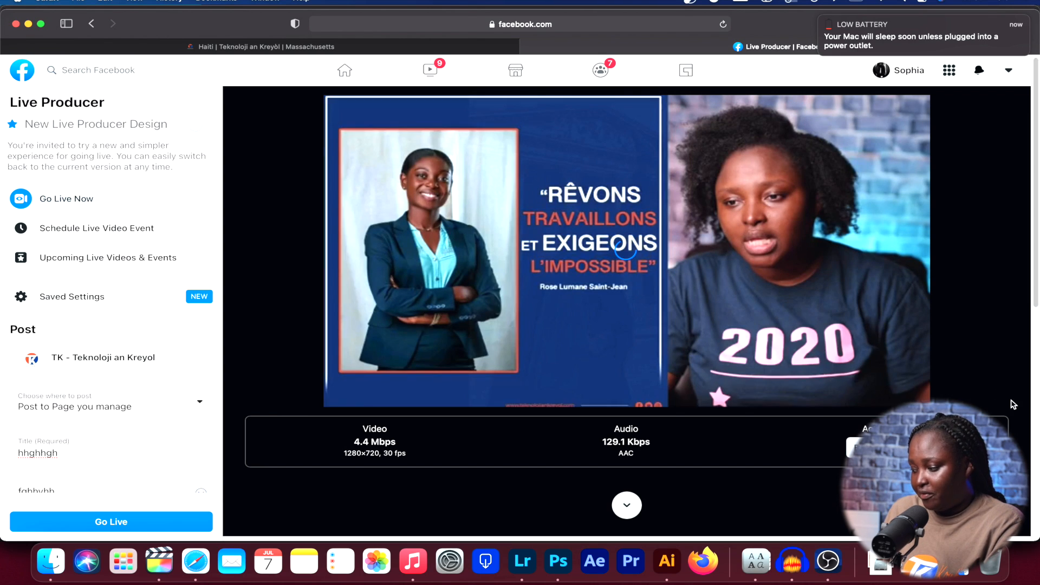